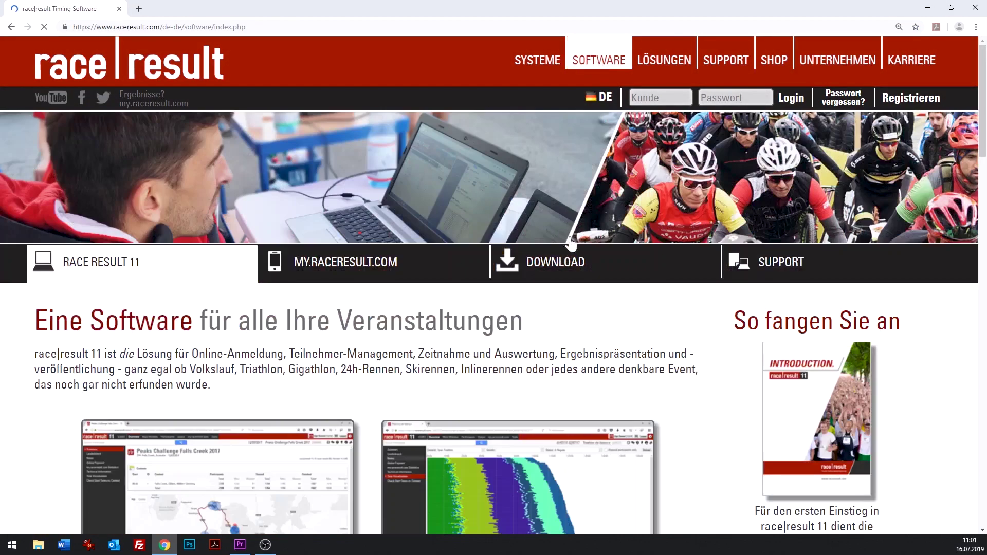
Step: Open the raceresult.com software download page and download the race|result 11 installer
click(568, 258)
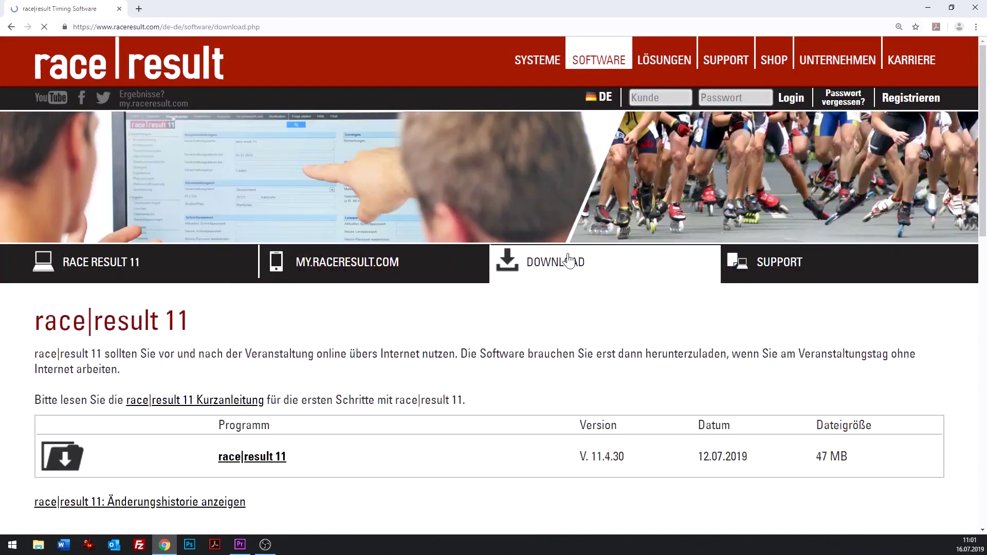
click(263, 459)
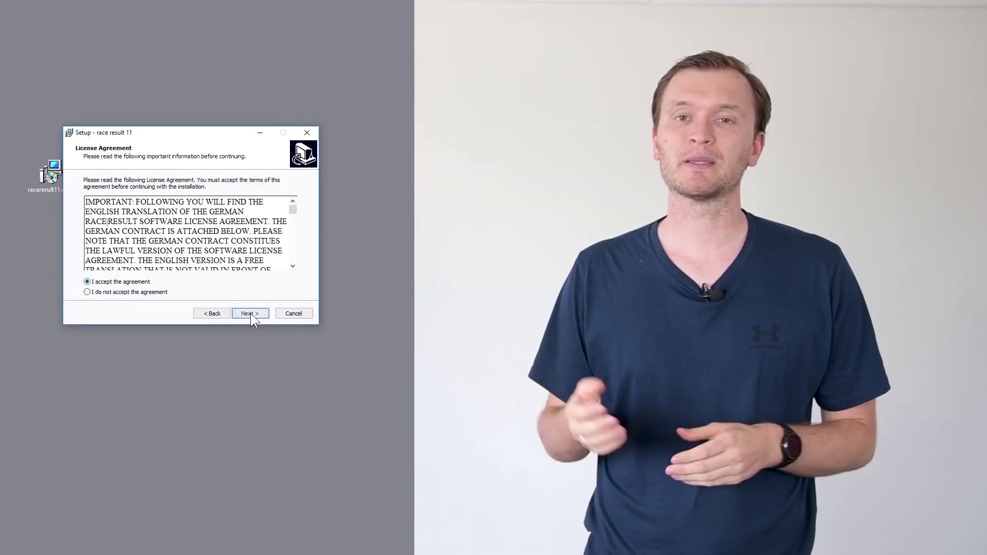
Step: Accept the custom components without Camera Server and the additional tasks, then install race|result 11
click(250, 314)
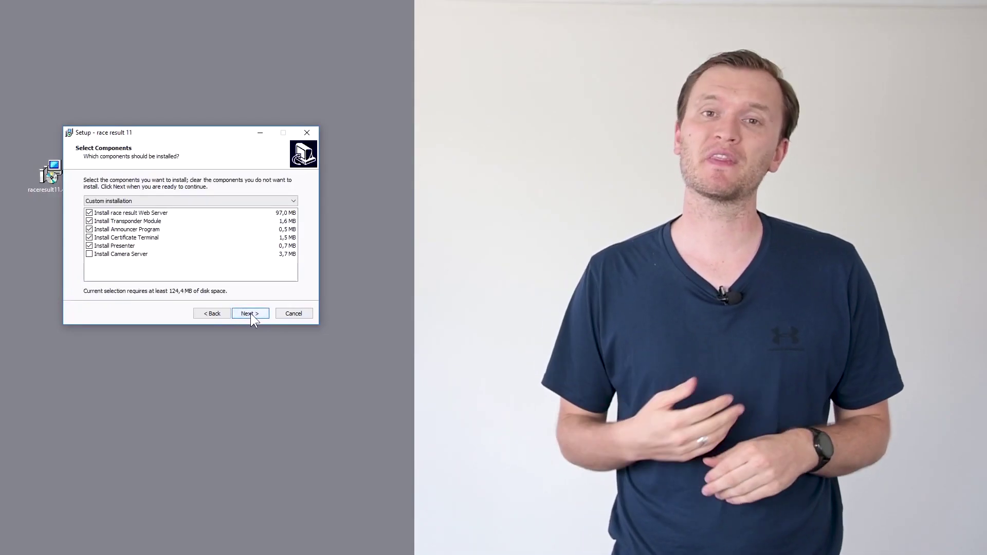
click(251, 313)
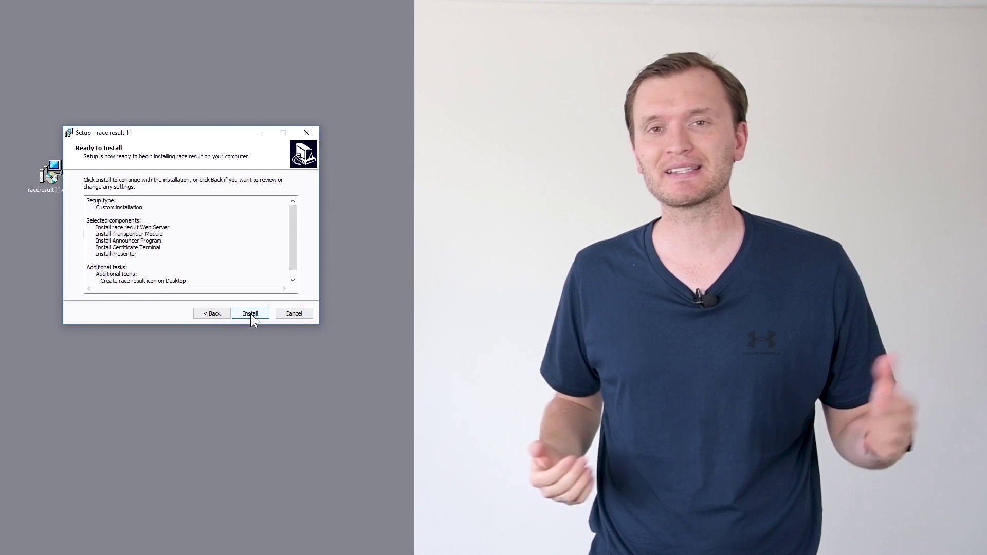
click(251, 313)
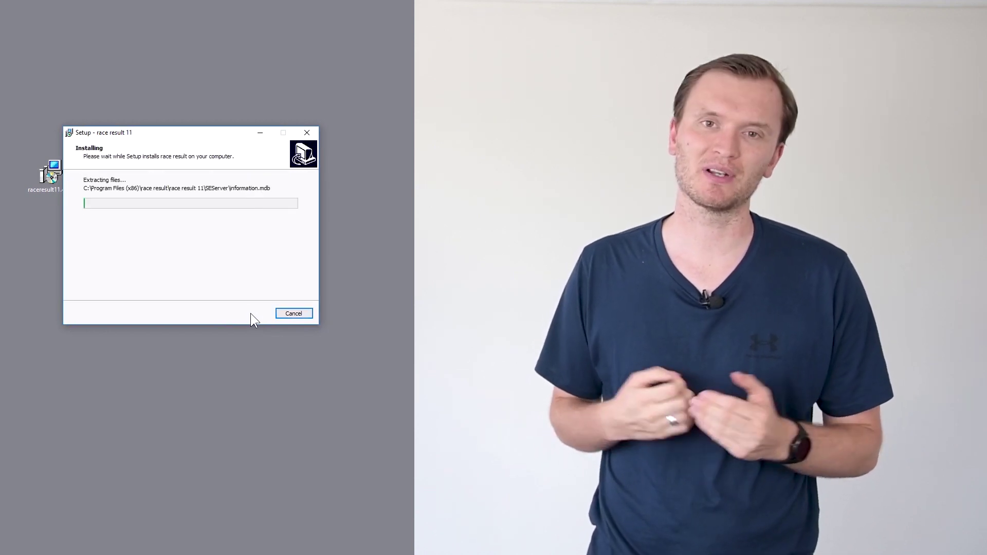